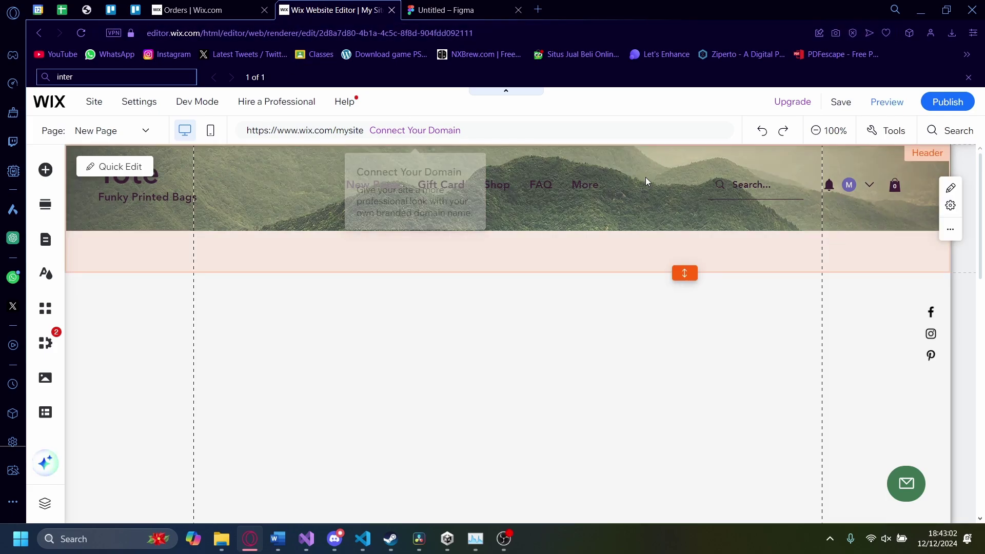
Step: Visit the store's Orders dashboard and setup page, then return to the website editor
scroll(785, 255, "down", 5)
scroll(741, 279, "up", 5)
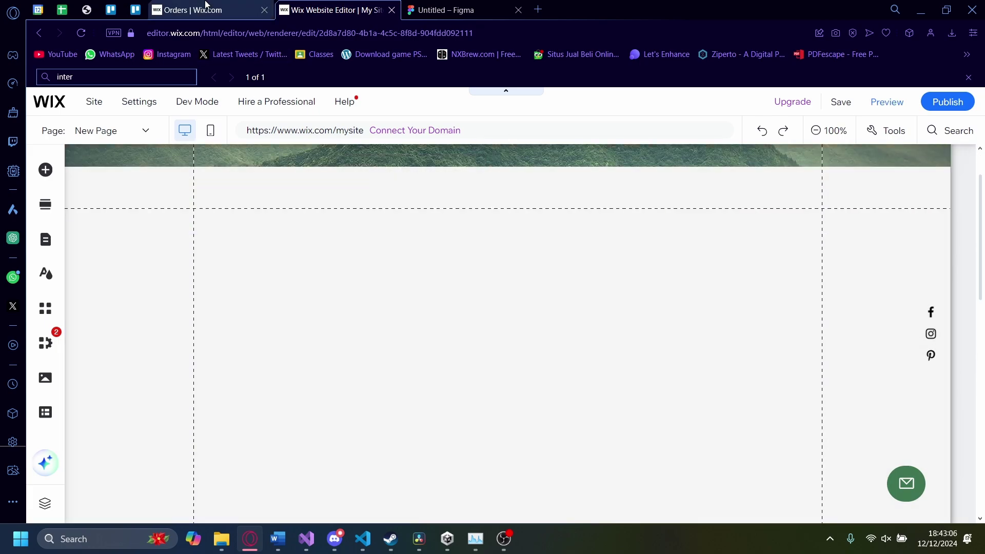
left_click(205, 10)
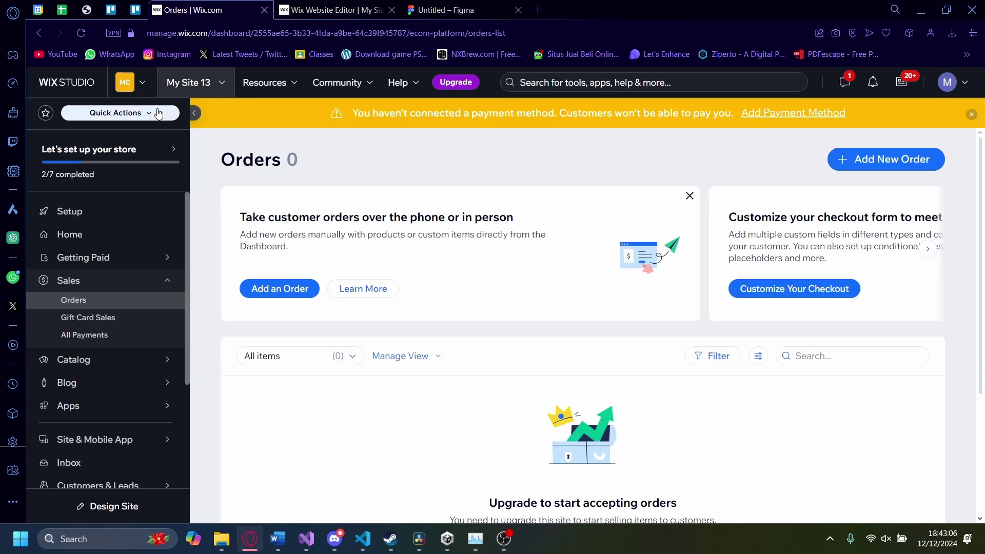
left_click(74, 212)
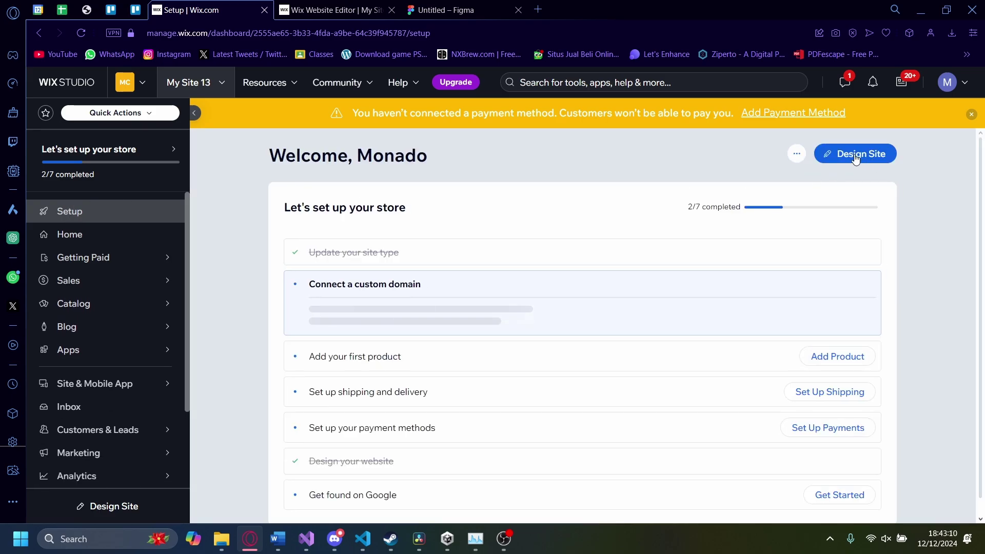
left_click(308, 11)
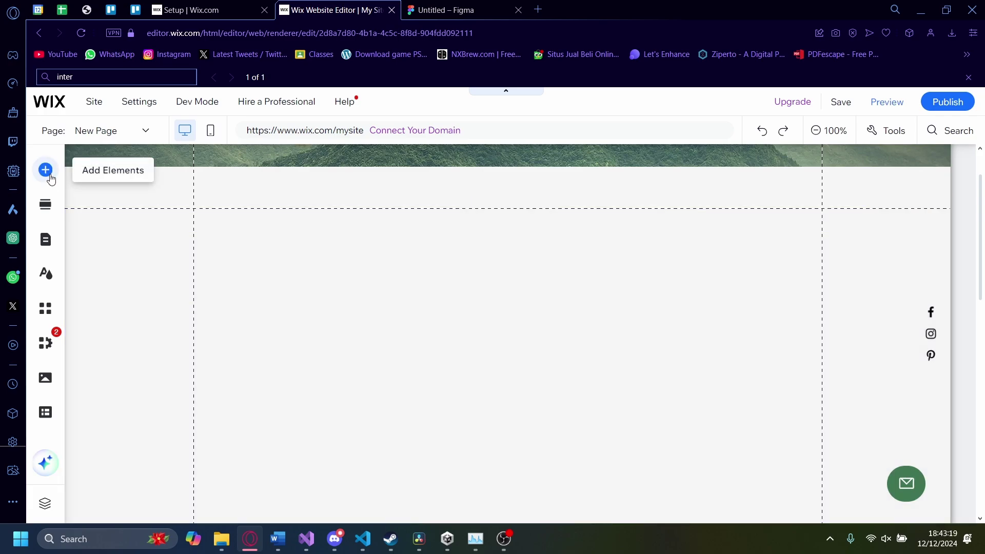
Step: Add an Embed HTML element from Embed Code and focus its empty code box
left_click(50, 177)
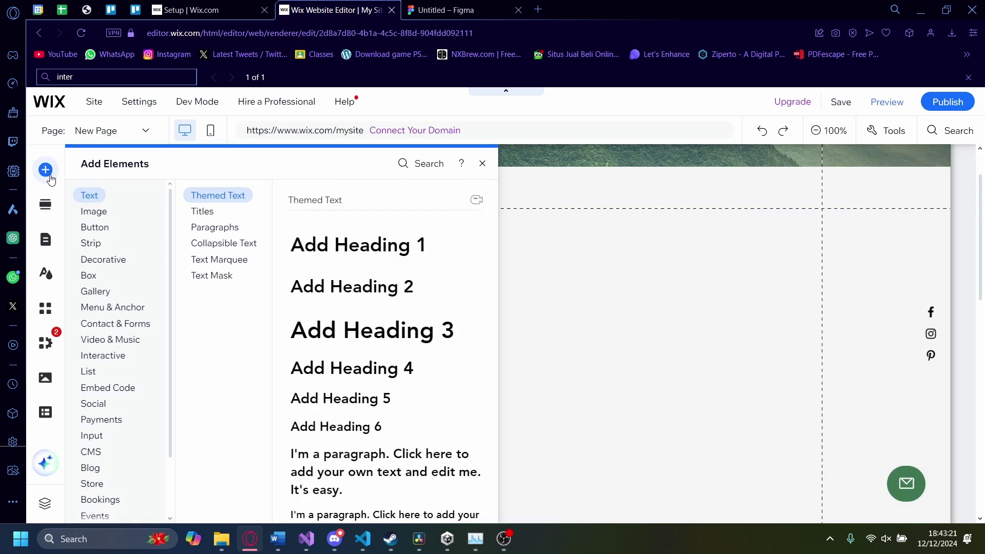
left_click(116, 392)
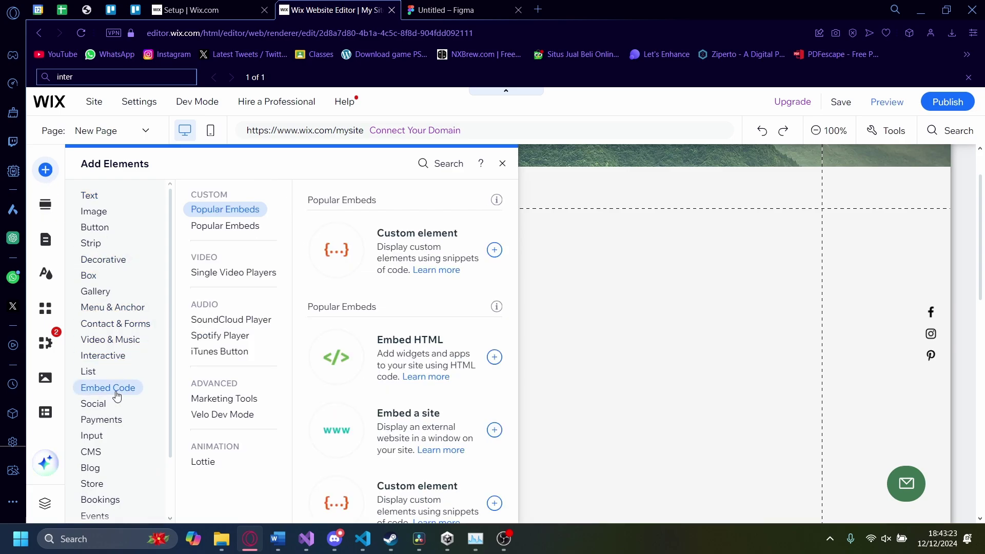
left_click(344, 369)
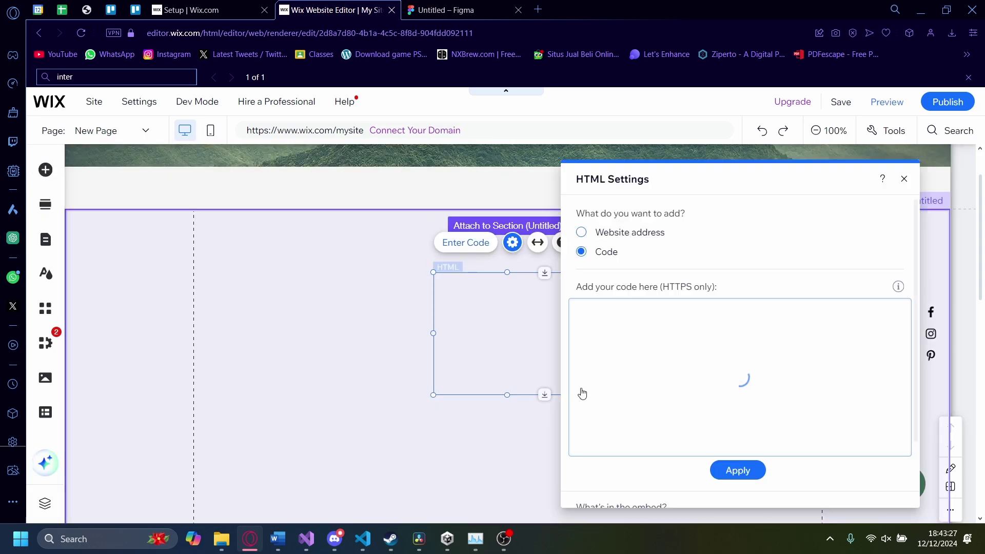
left_click(649, 339)
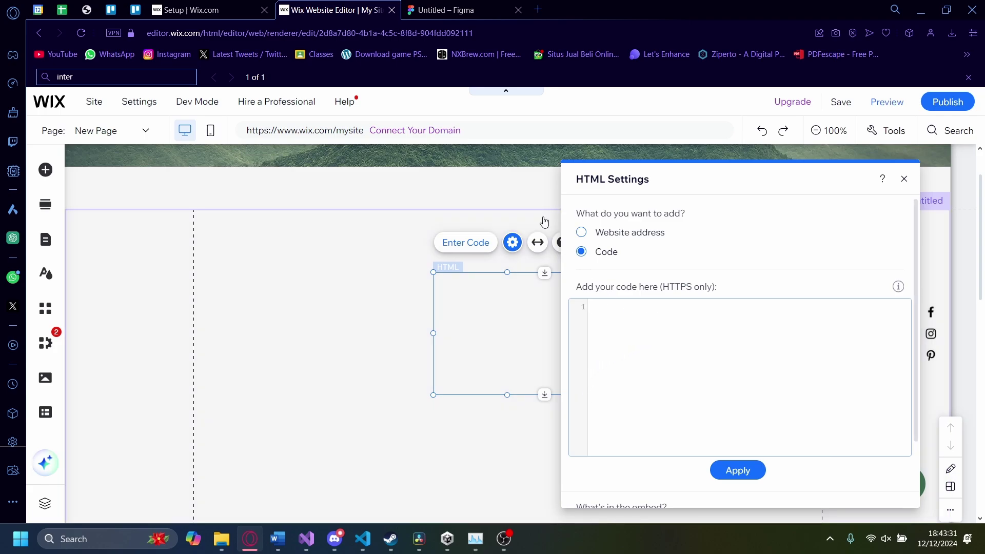
Step: In Figma, dismiss the text-editing tip and copy the Ecommerce frame's public embed code from Share
left_click(466, 16)
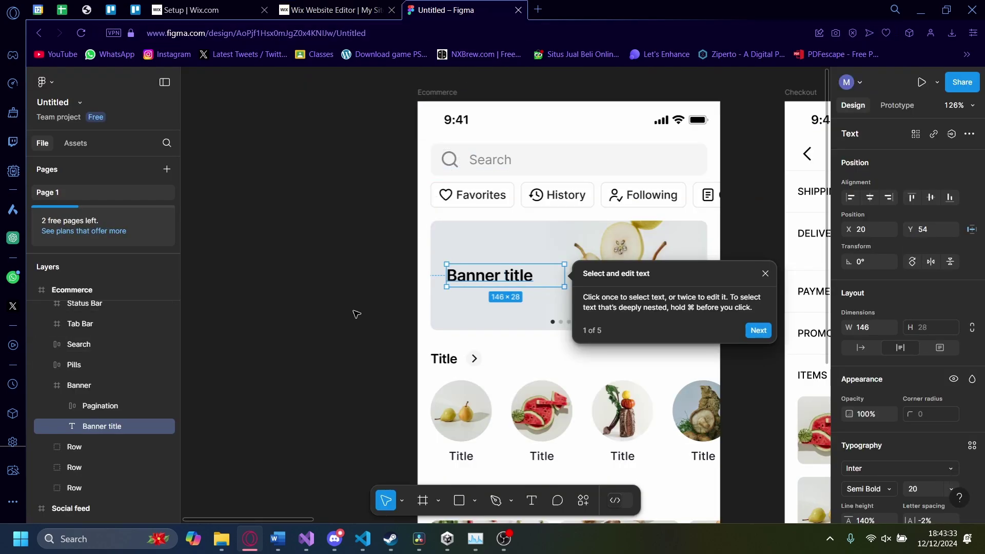
scroll(356, 314, "down", 2)
scroll(700, 332, "up", 4)
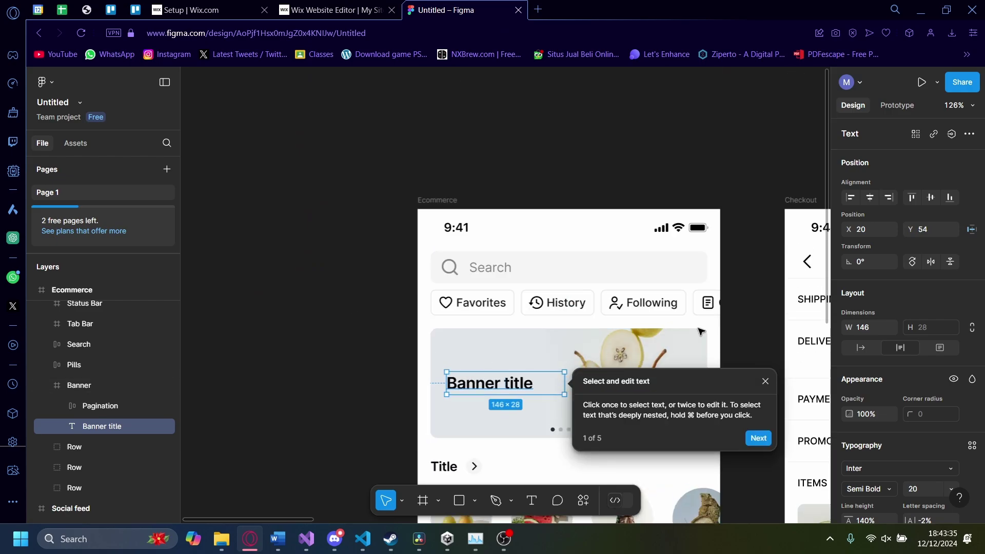
left_click(764, 383)
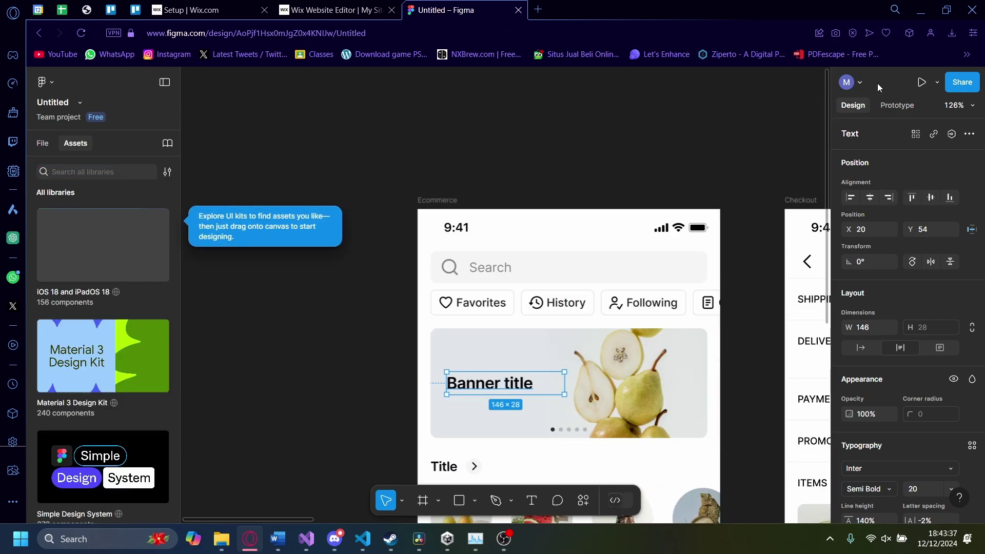
left_click(971, 82)
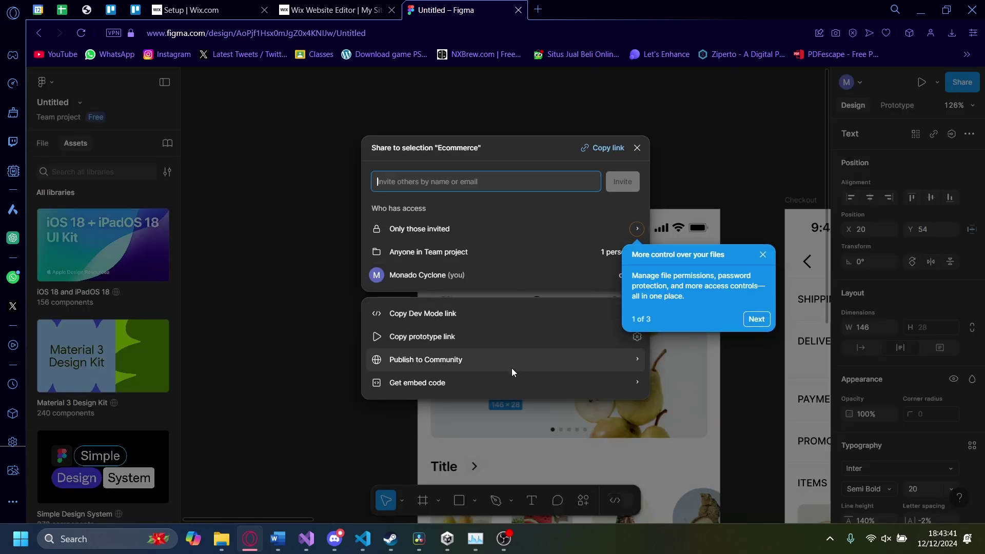
left_click(512, 388)
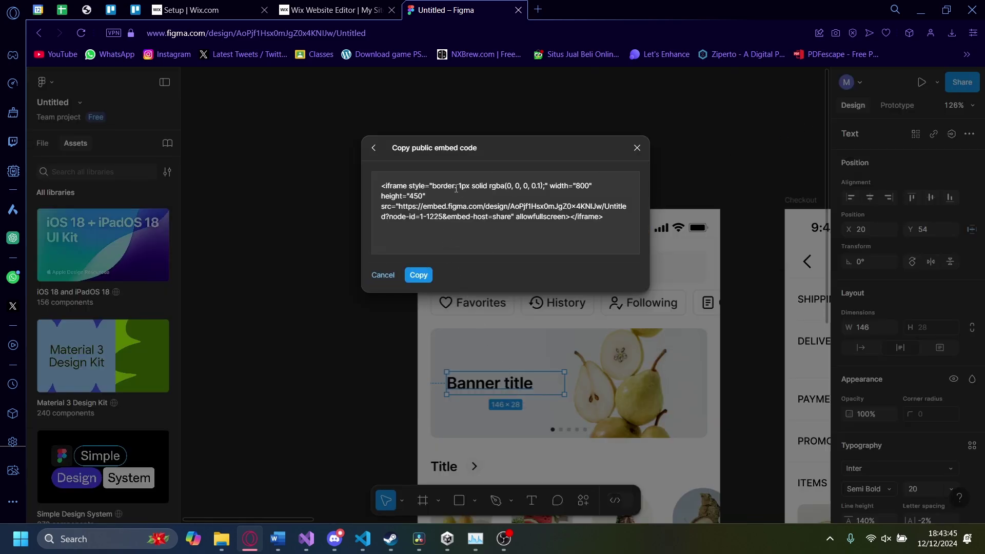
left_click(419, 275)
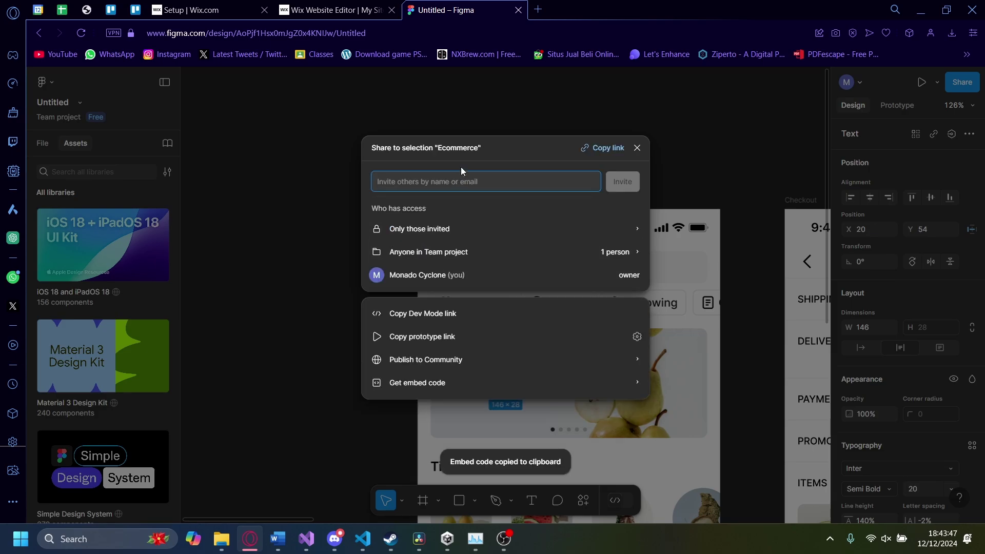
Step: Paste the Figma iframe code into the HTML element, apply it with Update, and close HTML Settings
left_click(340, 7)
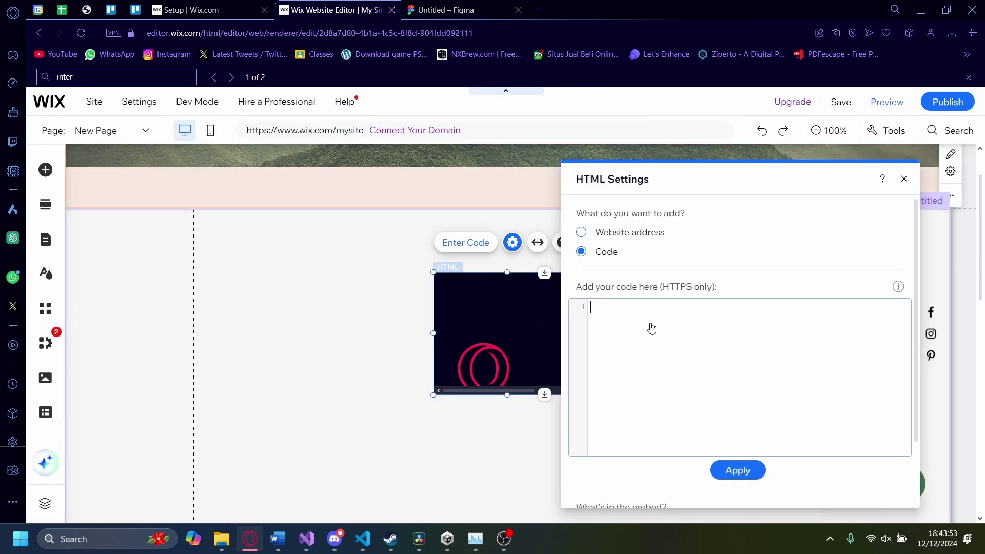
key("ctrl+v")
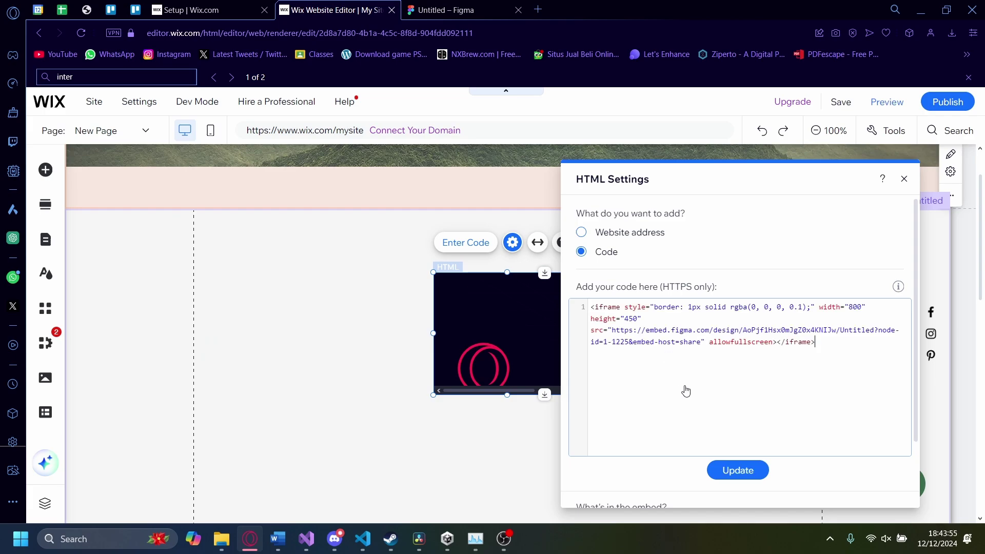
left_click(725, 469)
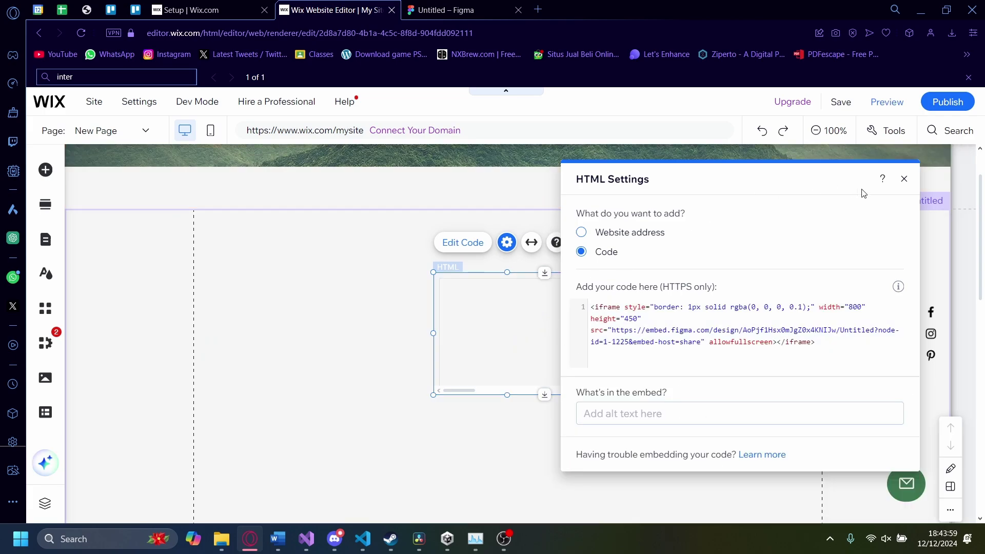
left_click(904, 178)
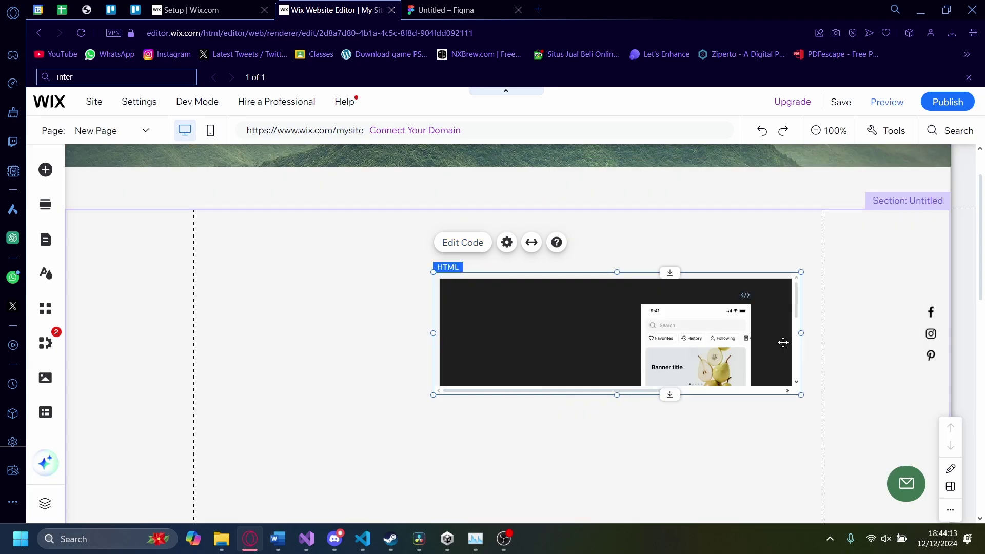
Step: Resize and reposition the HTML element so the Figma Ecommerce prototype is fully visible
mouse_move(801, 333)
left_mouse_down()
mouse_move(578, 341)
mouse_move(813, 354)
mouse_move(815, 339)
left_mouse_up()
left_click_drag(623, 394, 623, 515)
left_click_drag(515, 362, 303, 251)
left_click_drag(412, 406, 412, 500)
left_click_drag(481, 294, 567, 377)
scroll(567, 377, "down", 3)
scroll(526, 362, "up", 1)
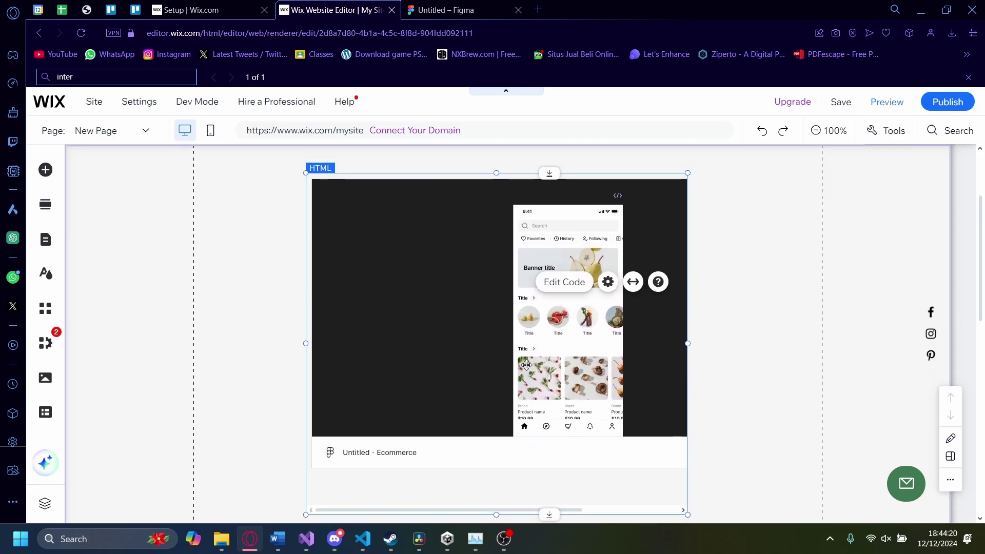
Step: Reopen the HTML element's code settings and paste the Figma embed code again
left_click(564, 282)
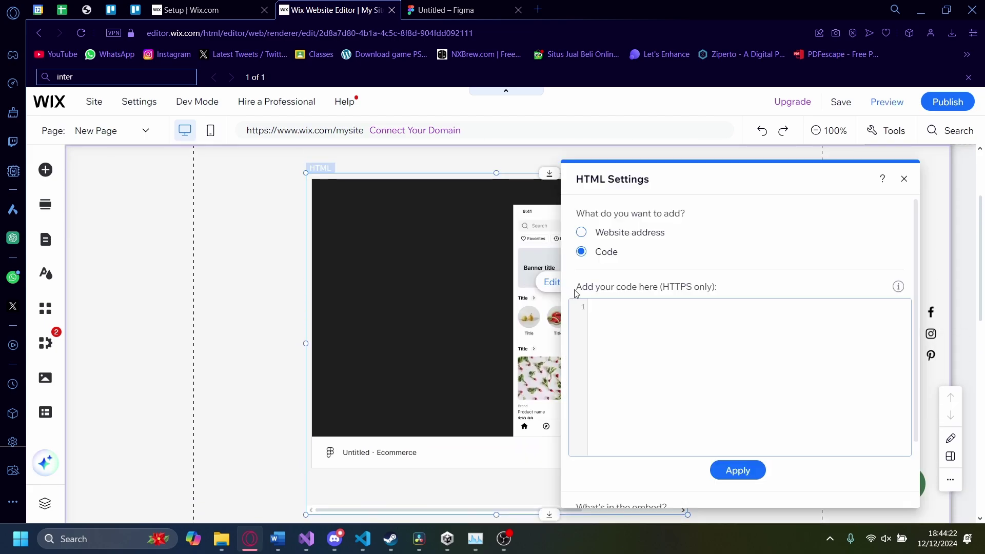
key("ctrl+v")
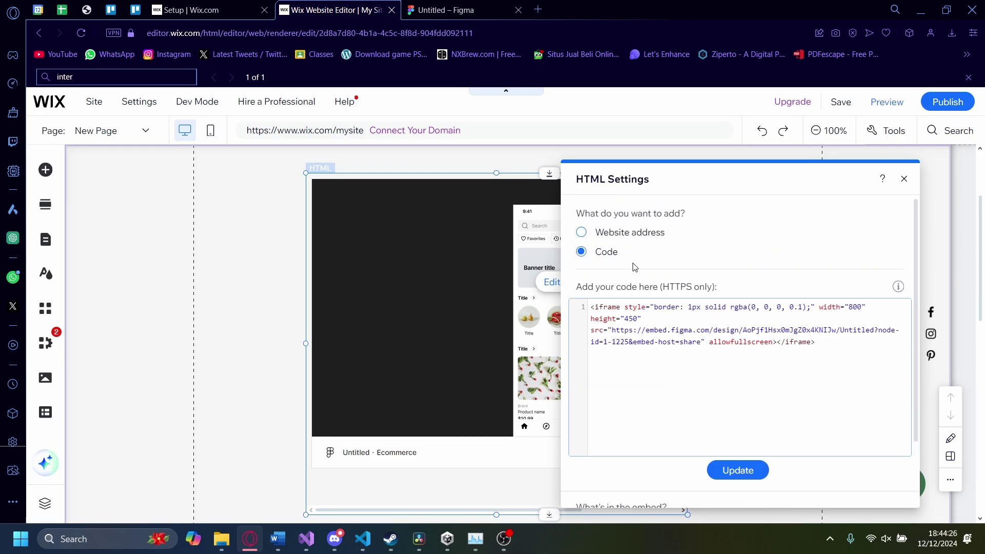
scroll(672, 275, "down", 2)
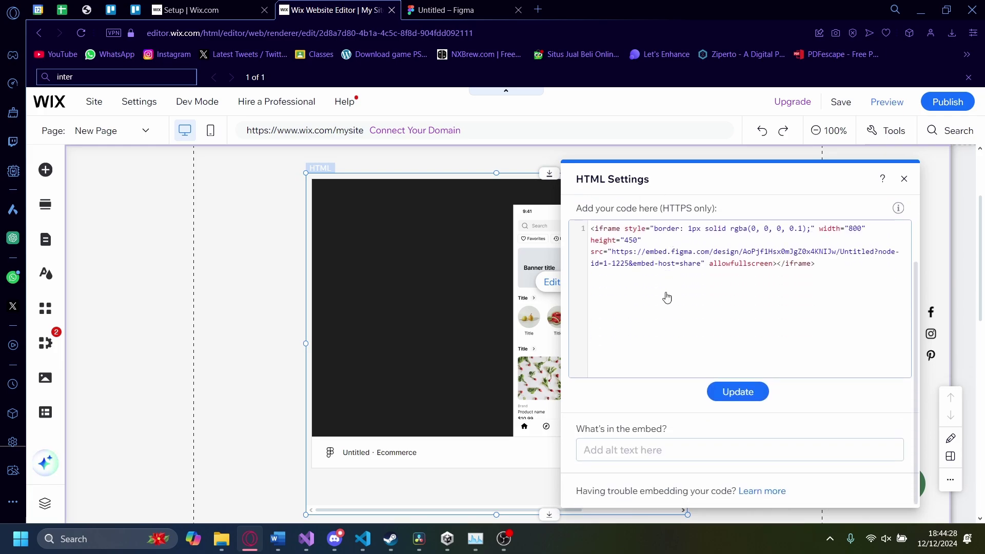
scroll(595, 442, "up", 2)
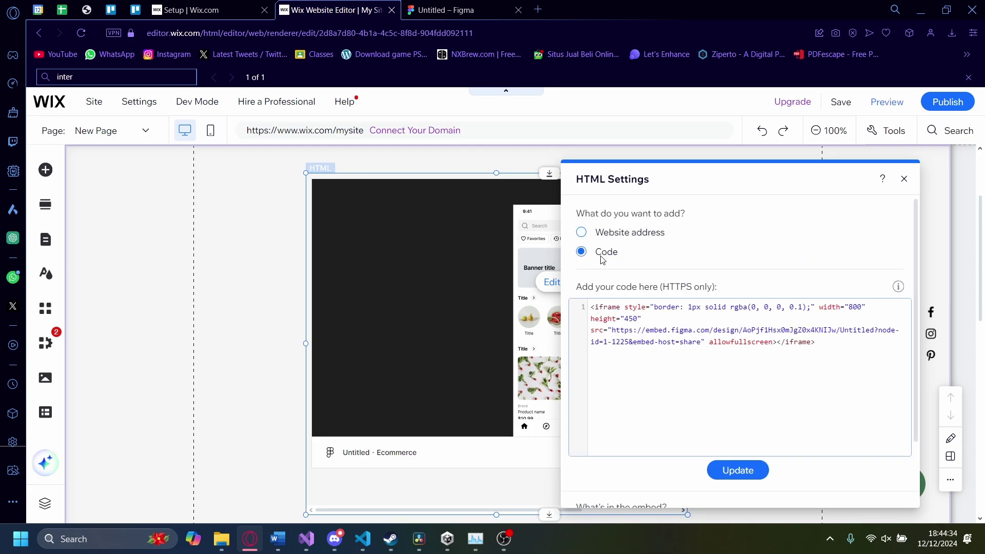
Step: Return to Figma and show the Ecommerce frame's public embed code again
key("ctrl+Tab")
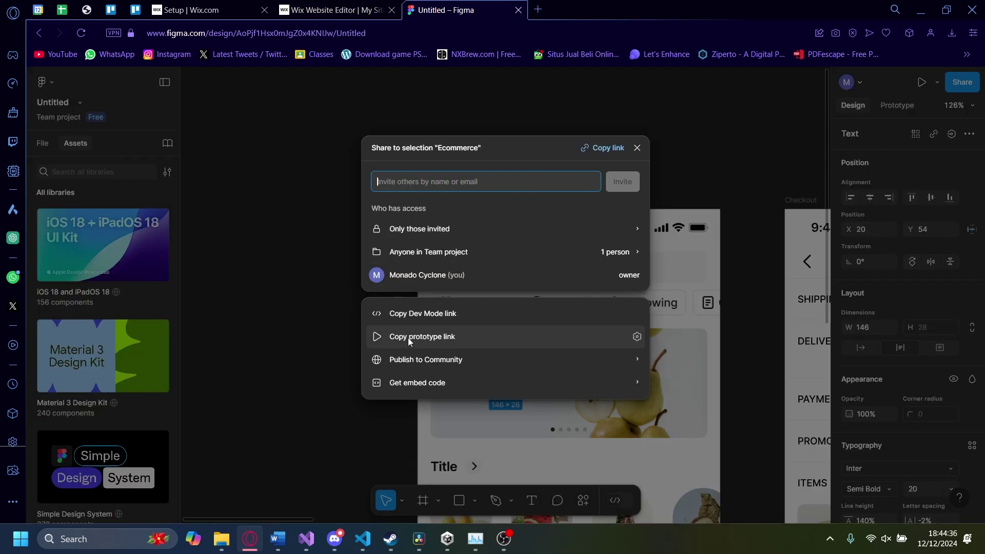
left_click(402, 386)
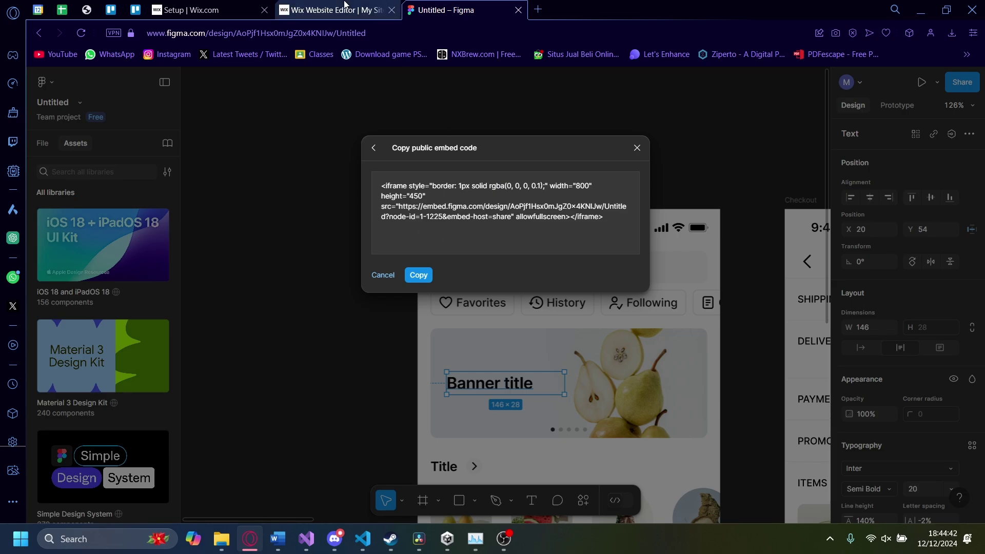
Step: Back in Wix, enter 'Figma embed code' as the HTML element's alt text
left_click(366, 17)
scroll(771, 306, "down", 1)
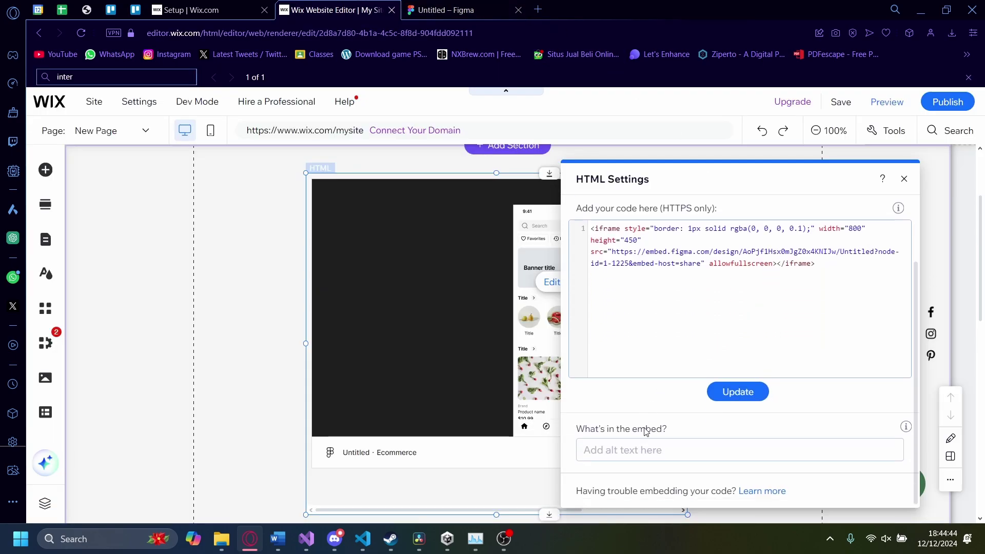
left_click(593, 449)
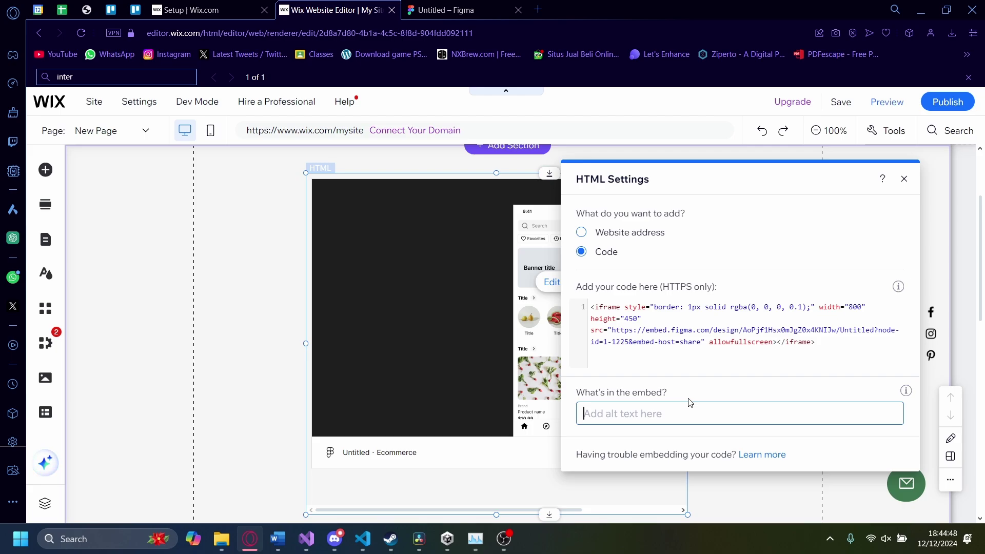
type("Em")
key("BackSpace")
type("Figma embed code")
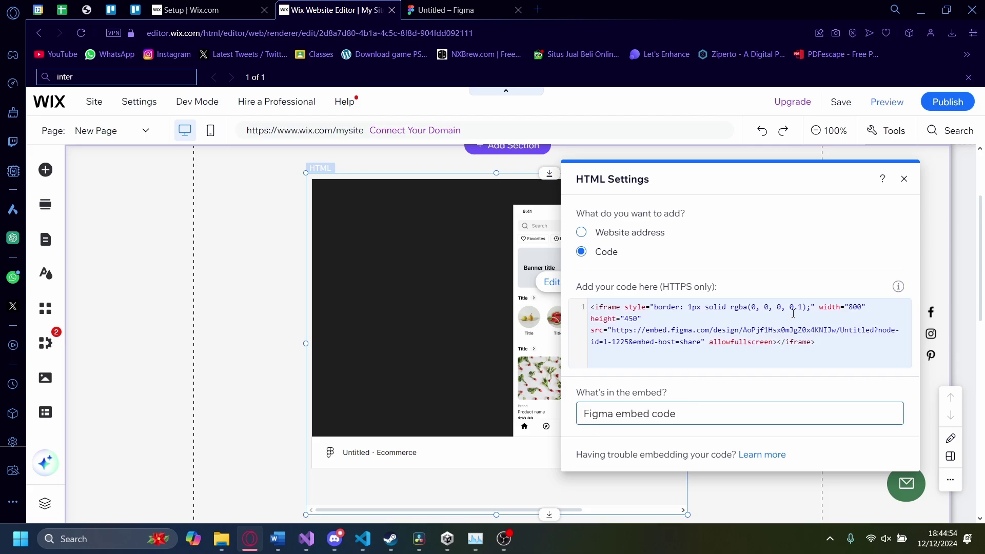
Step: Close the embed settings and turn on 'Stretch to full width' with 0 px margins
left_click(904, 178)
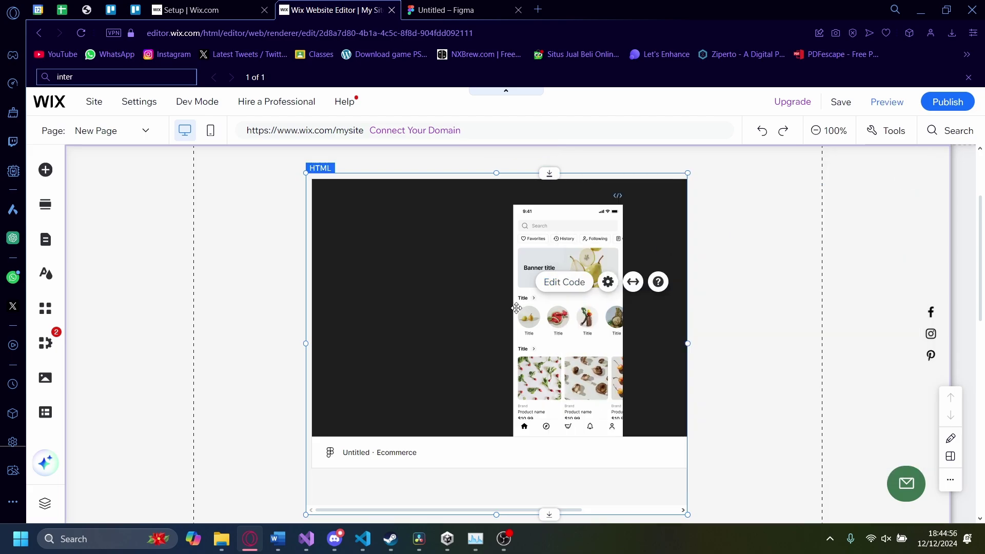
left_click(633, 282)
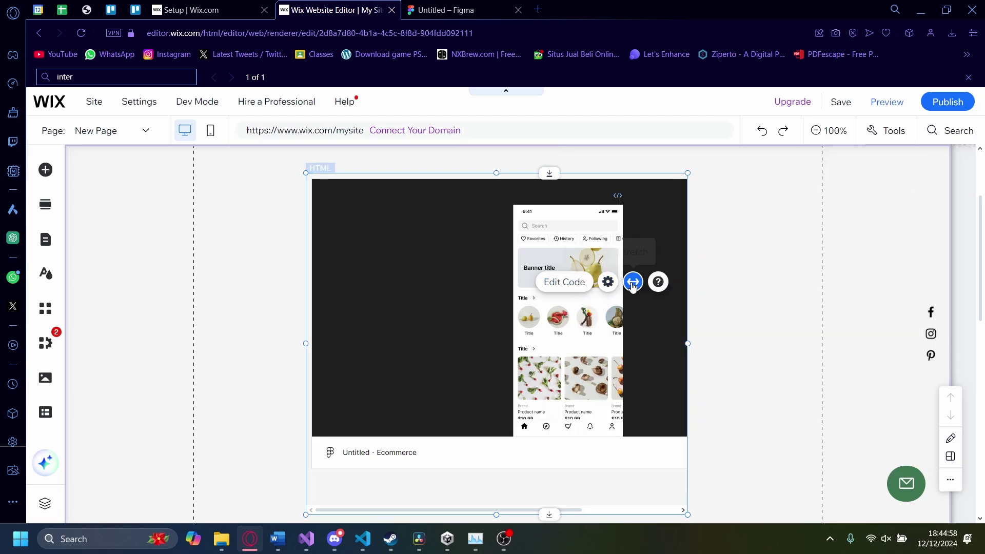
left_click(851, 232)
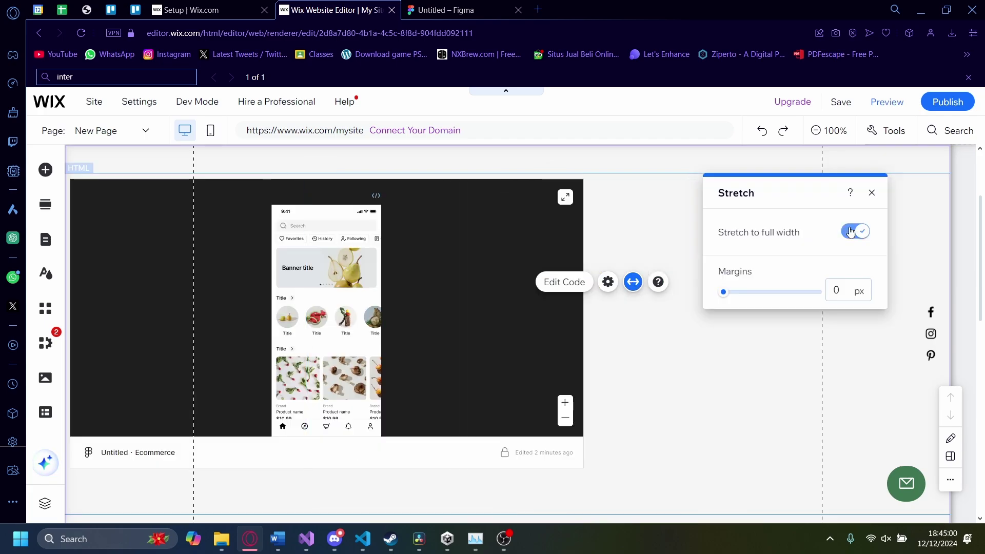
scroll(693, 411, "up", 3)
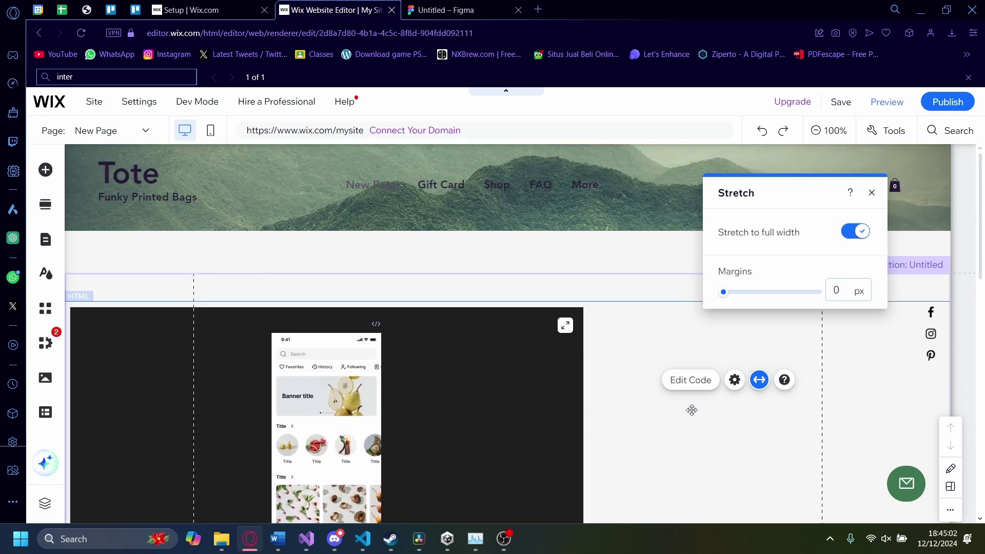
scroll(691, 407, "down", 3)
scroll(559, 424, "up", 2)
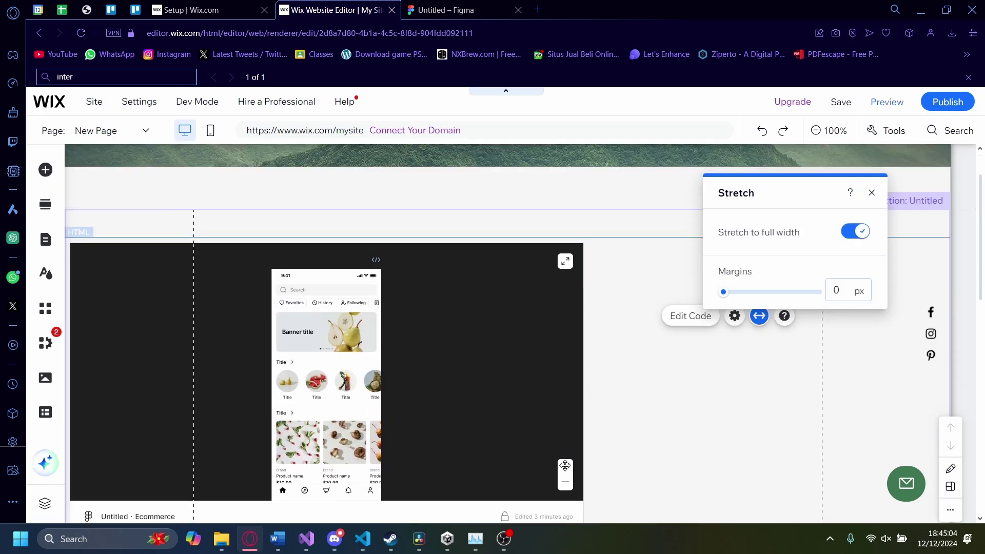
scroll(508, 418, "down", 3)
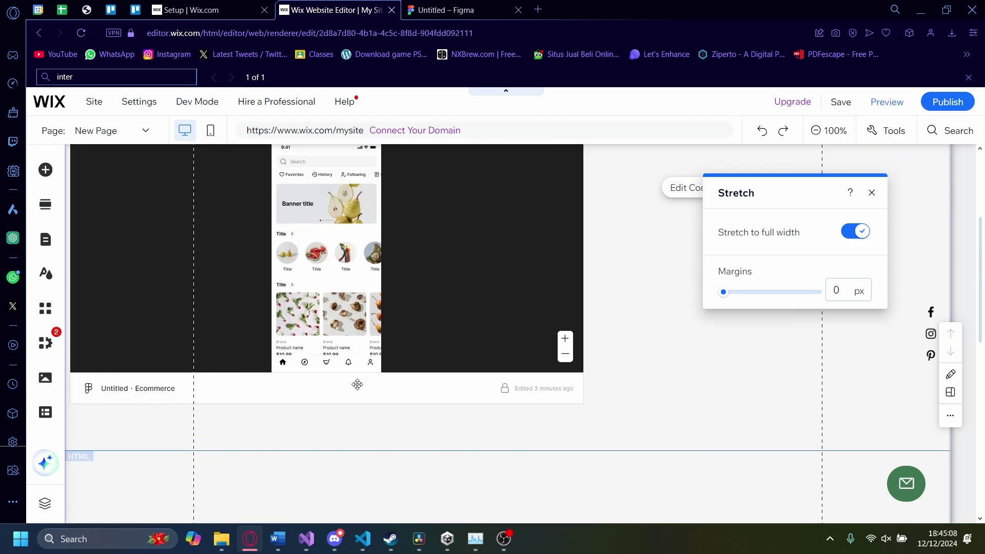
scroll(556, 401, "up", 3)
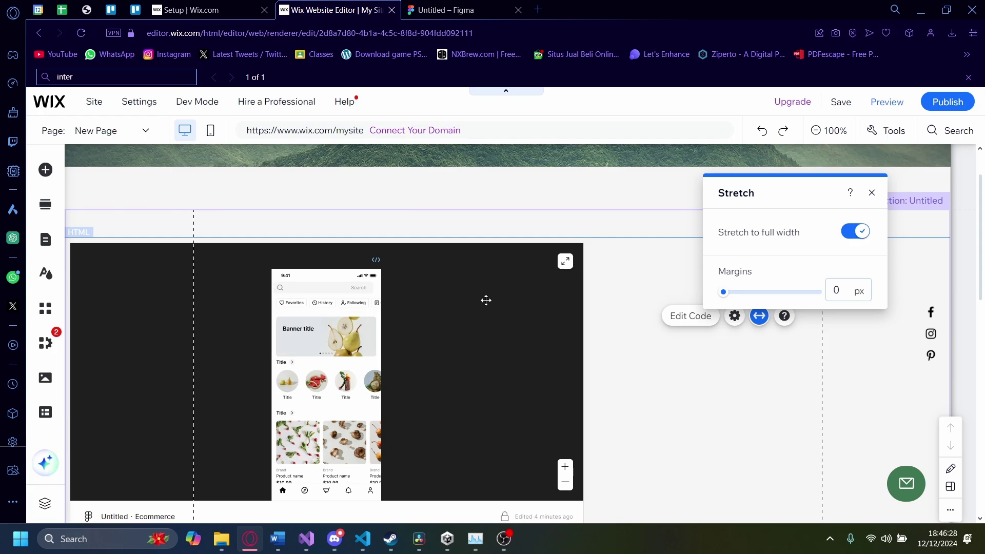
left_click(527, 284)
scroll(619, 320, "down", 4)
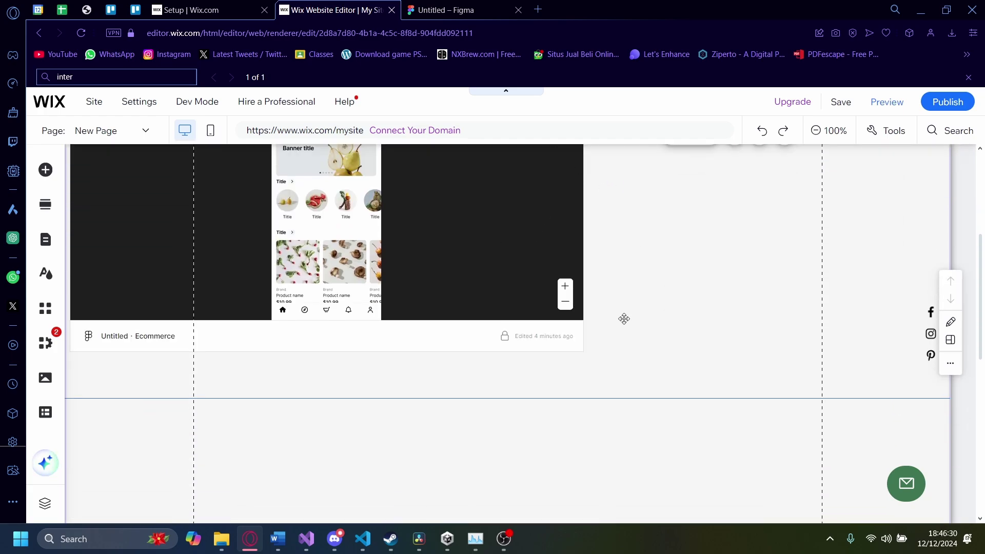
scroll(620, 320, "up", 3)
left_click(452, 10)
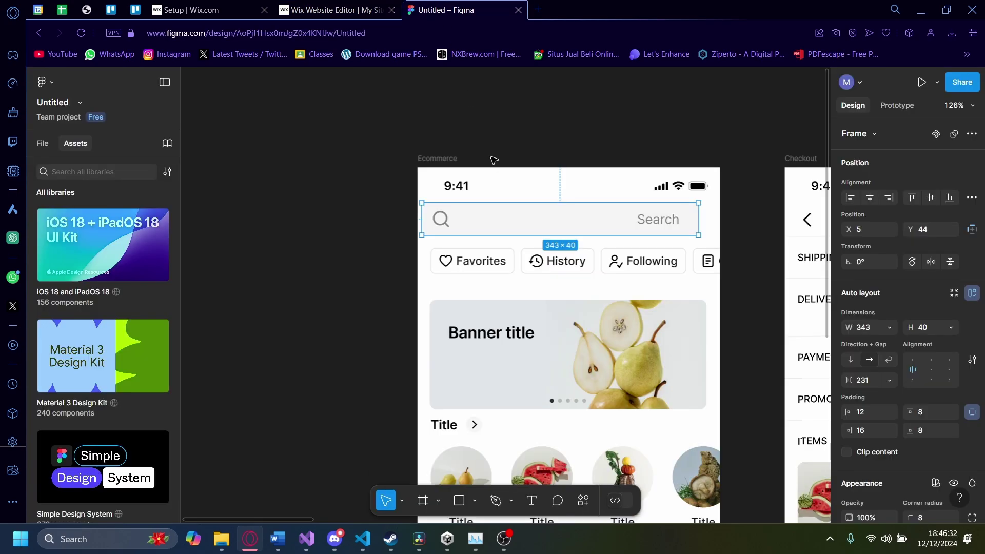
left_click_drag(549, 228, 683, 110)
left_click(333, 10)
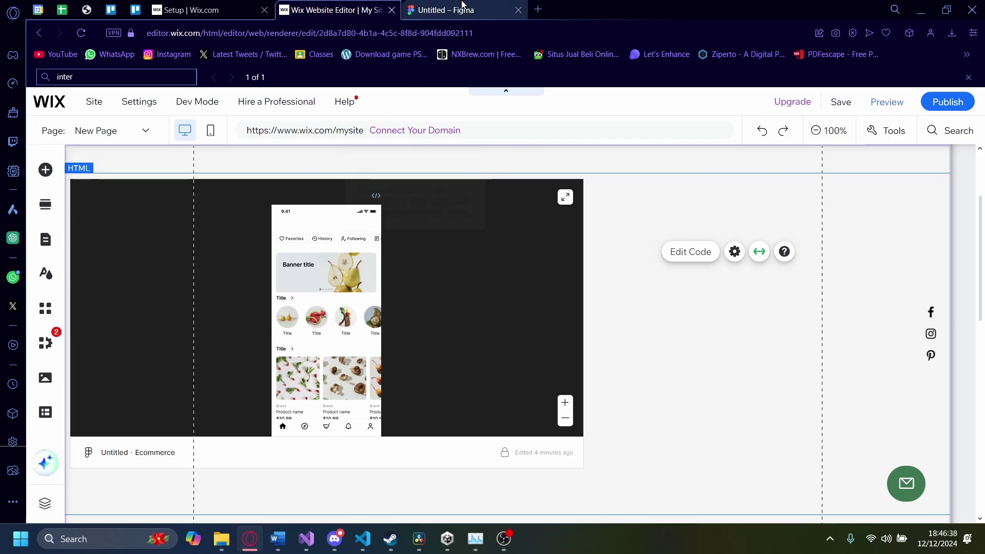
left_click(462, 10)
left_click_drag(518, 377, 327, 331)
left_click(333, 10)
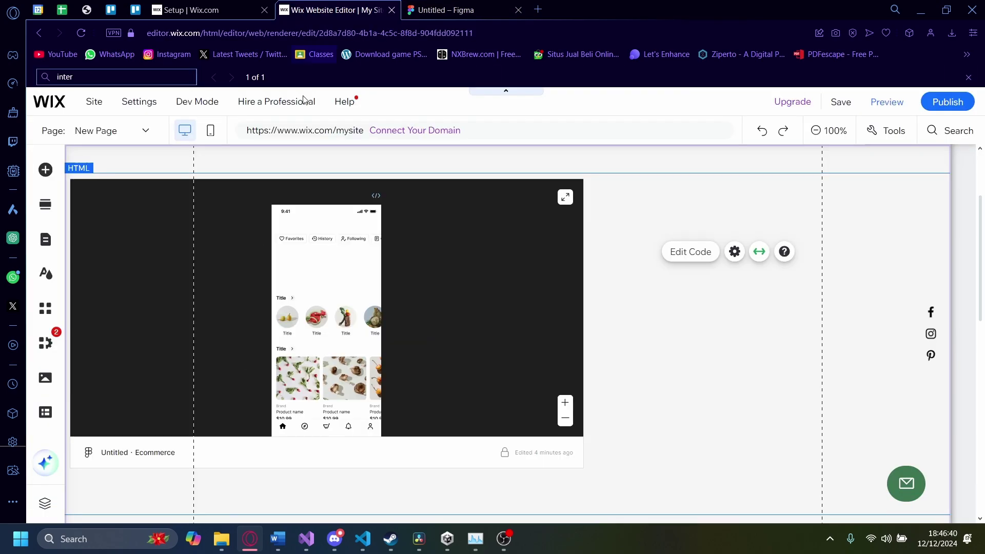
left_click(462, 10)
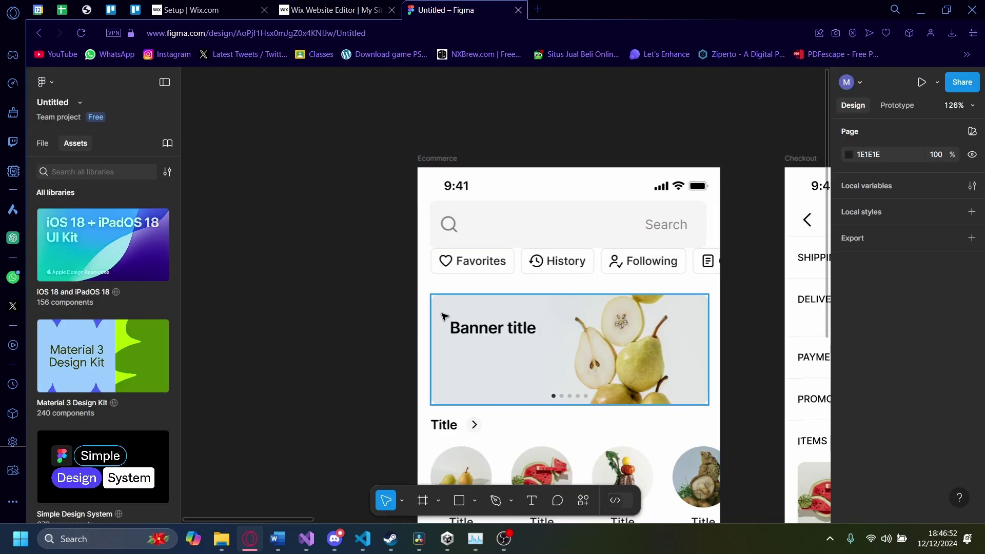
key("ctrl+shift+Tab")
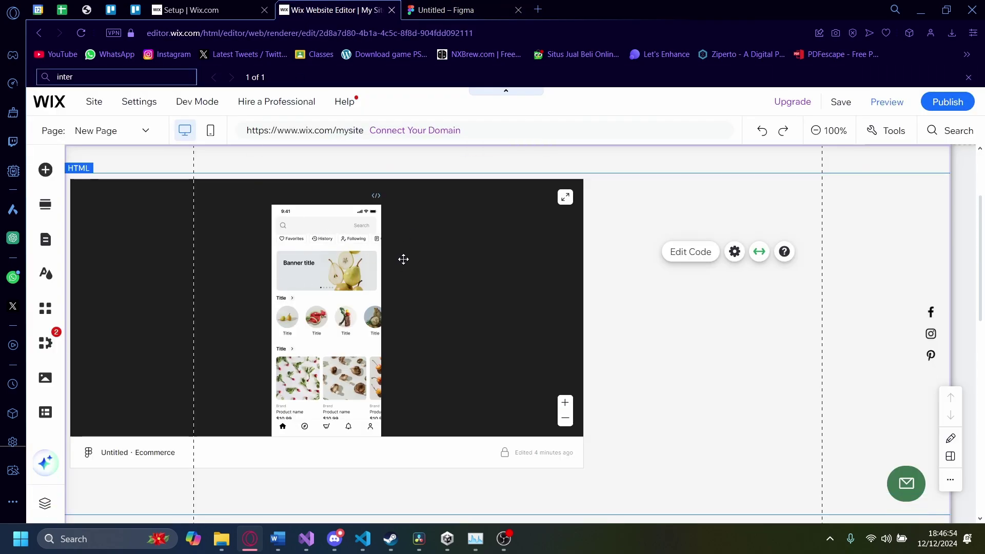
Step: Enter Preview mode and close the Get a Price Quote lightbox
left_click(879, 105)
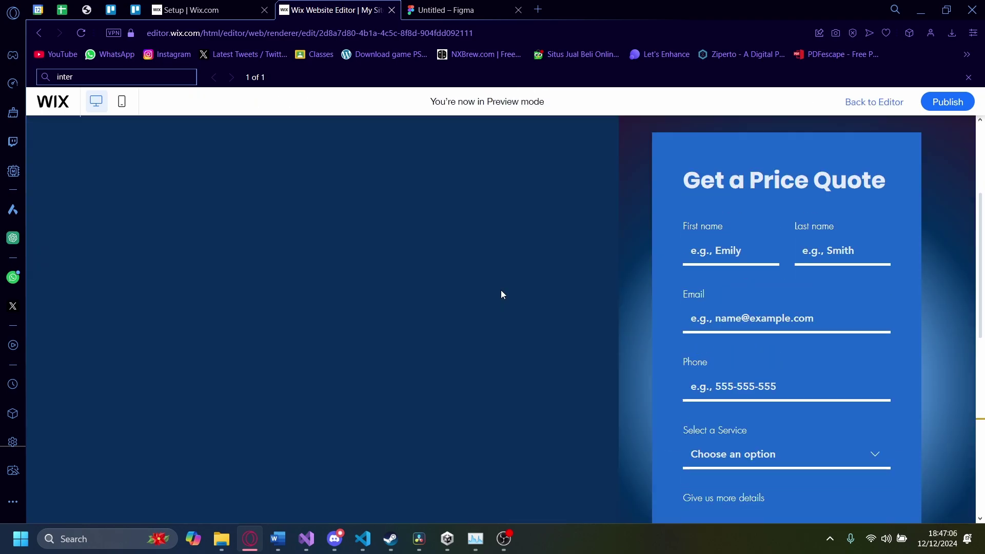
scroll(952, 449, "down", 2)
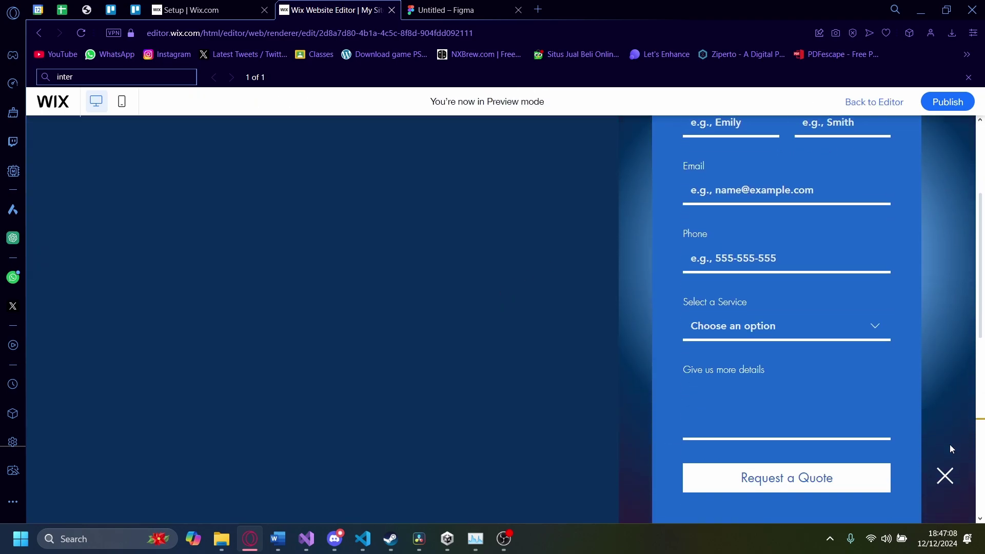
left_click(945, 476)
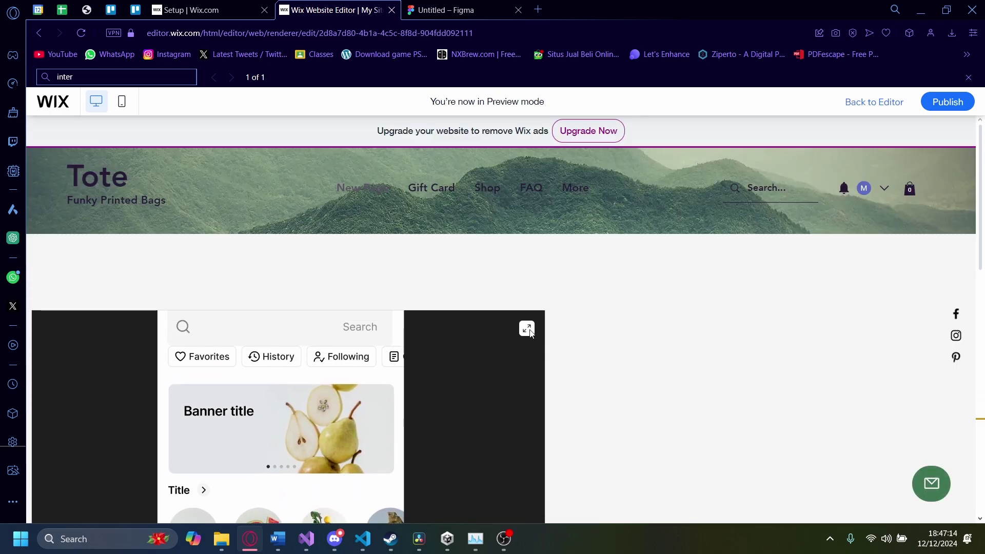
Step: Show the embedded prototype full screen, zoom in, and scroll down to its bottom tab bar
left_click(527, 329)
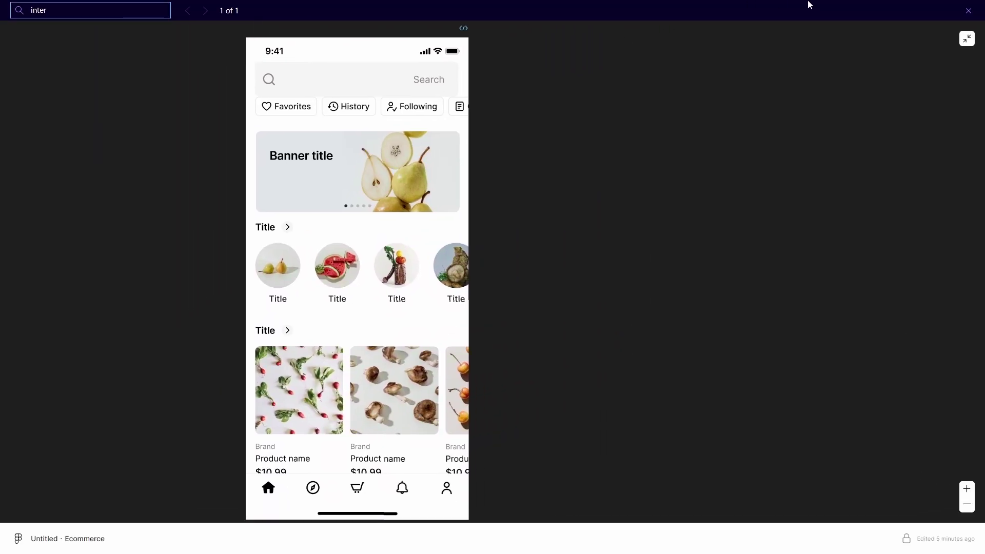
left_click(968, 10)
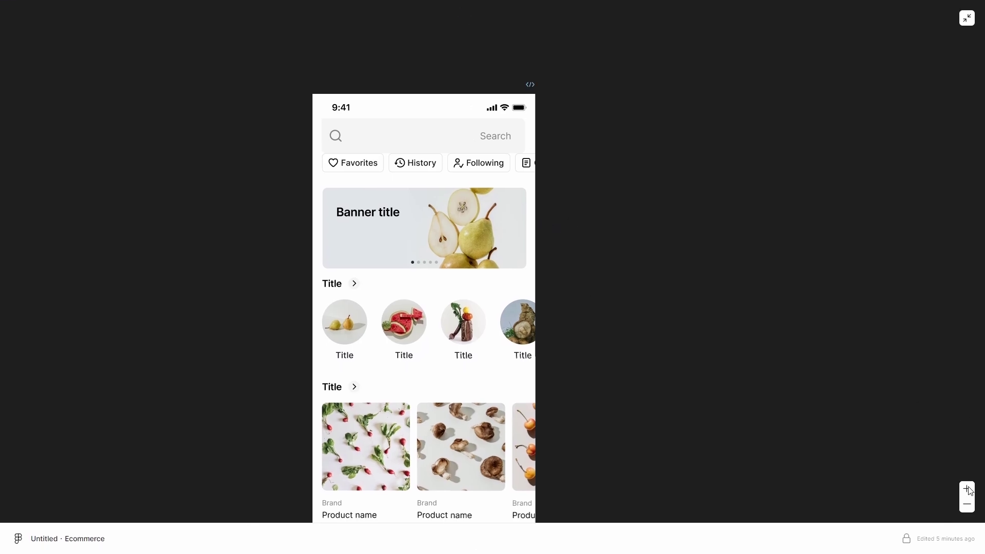
left_click(967, 489)
scroll(471, 273, "up", 5)
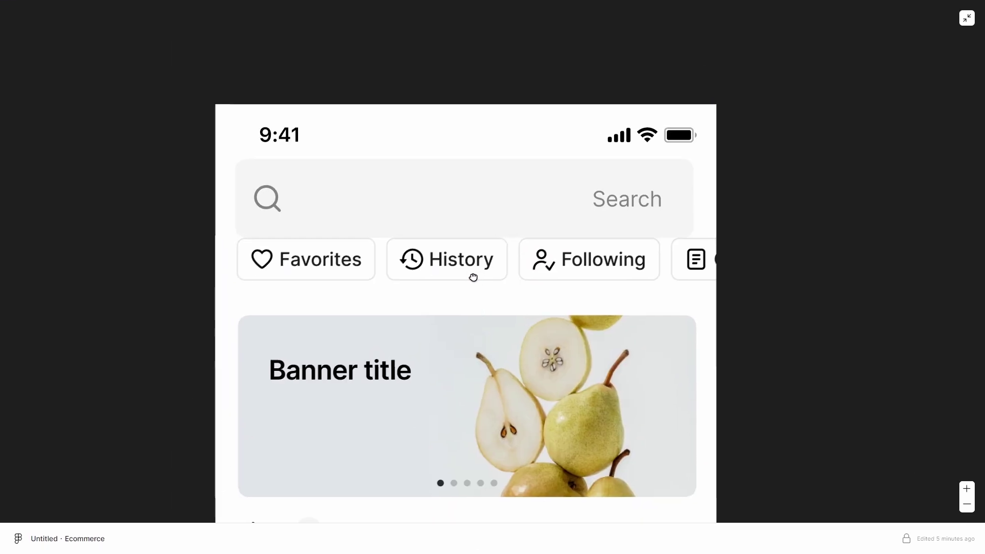
scroll(471, 273, "down", 10)
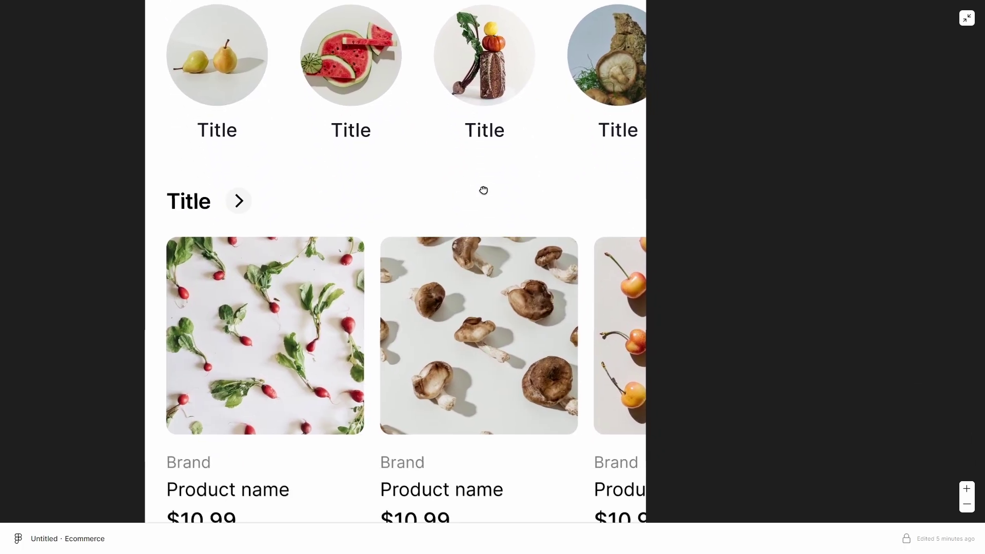
scroll(486, 186, "down", 5)
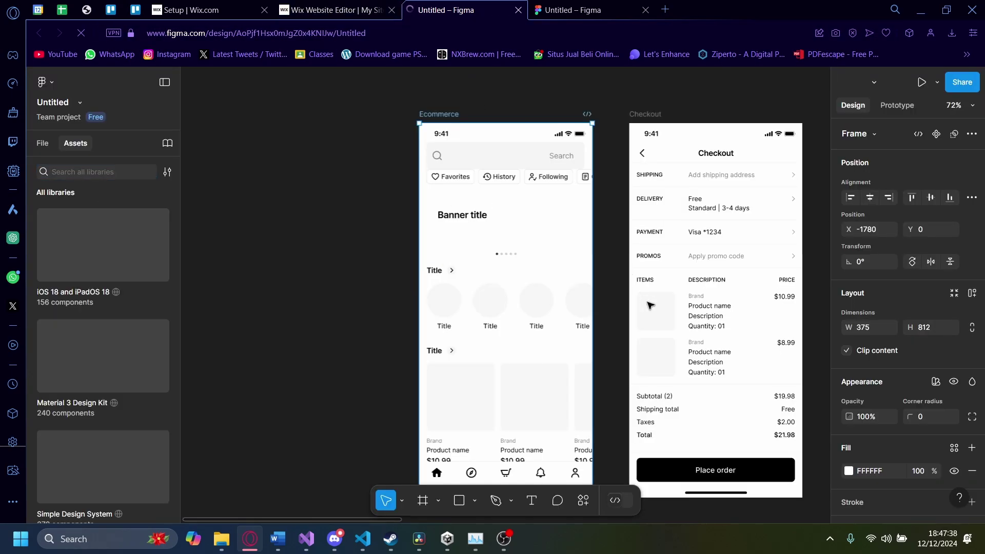
Step: Scroll across the Figma Ecommerce design file, then return to the Wix site preview
scroll(667, 256, "right", 2)
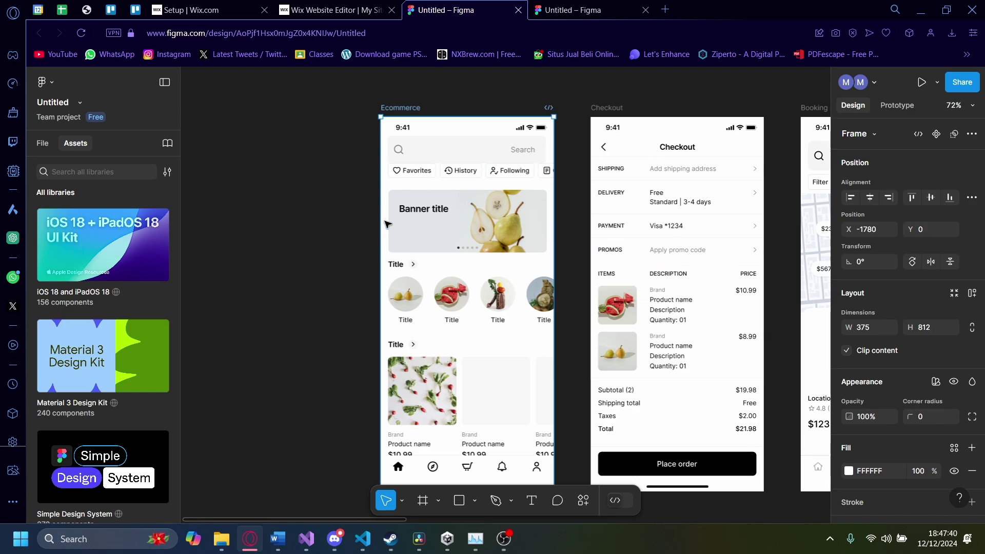
left_click(333, 9)
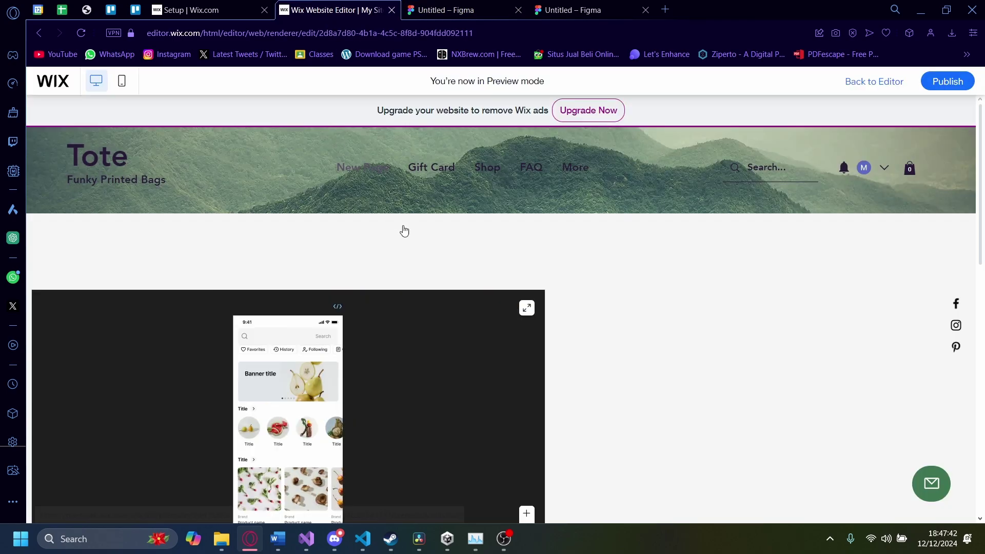